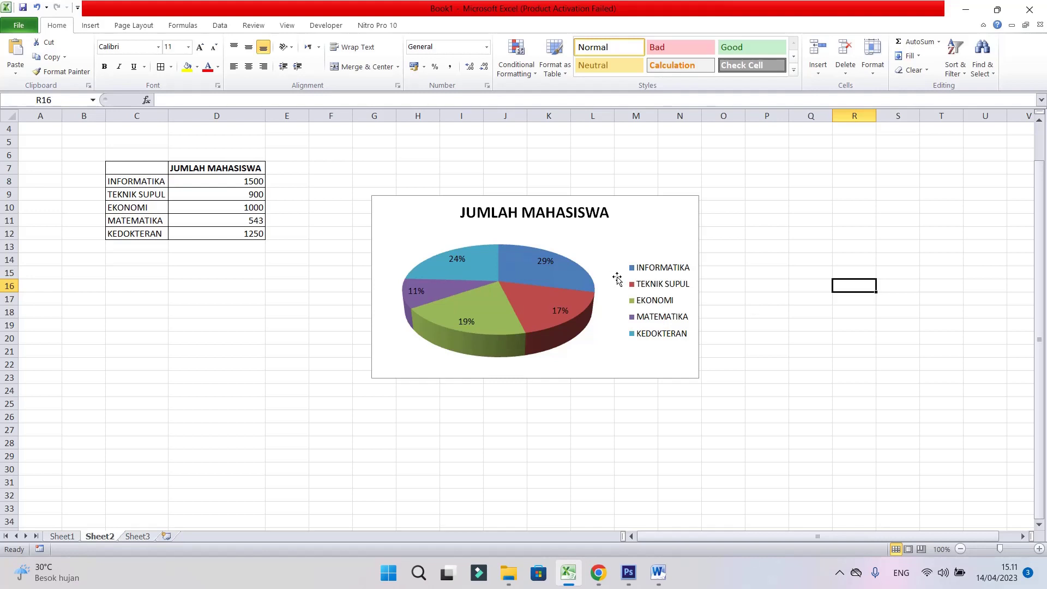
Delete the existing pie chart from Sheet2, leaving only the JUMLAH MAHASISWA table.
{"action": "scroll", "coordinate": [334, 305], "scroll_direction": "up", "scroll_amount": 1}
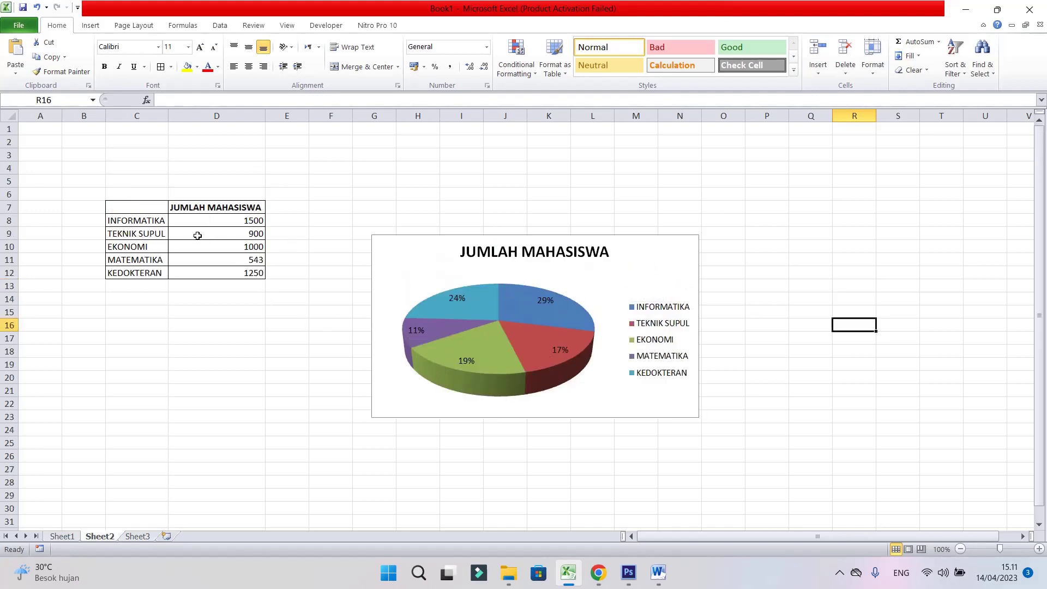
{"action": "mouse_move", "coordinate": [147, 207]}
{"action": "left_mouse_down"}
{"action": "mouse_move", "coordinate": [207, 268]}
{"action": "mouse_move", "coordinate": [236, 272]}
{"action": "left_mouse_up"}
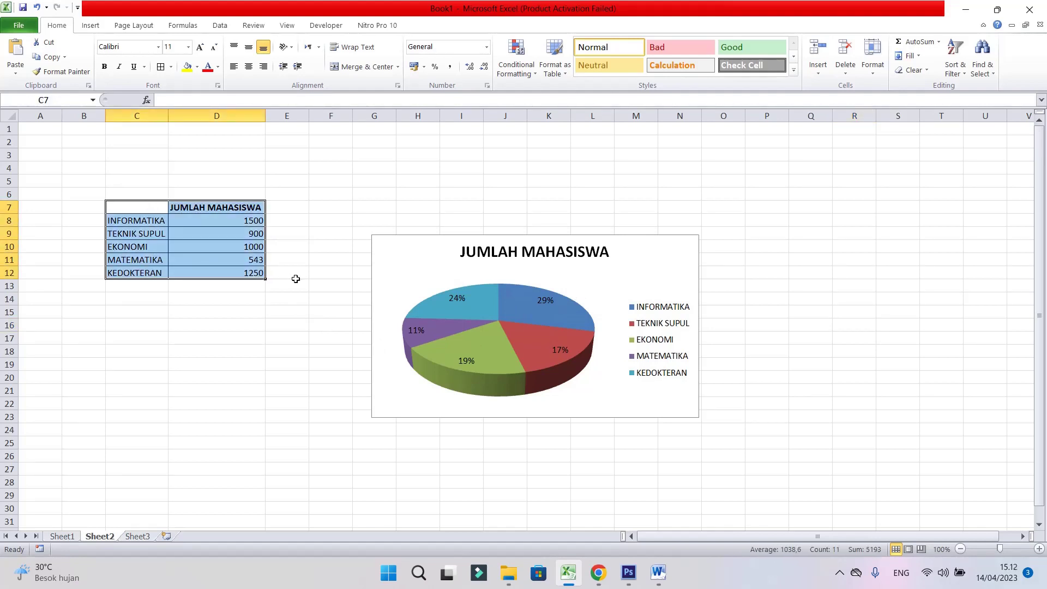
{"action": "left_click", "coordinate": [370, 223]}
{"action": "left_click", "coordinate": [388, 243]}
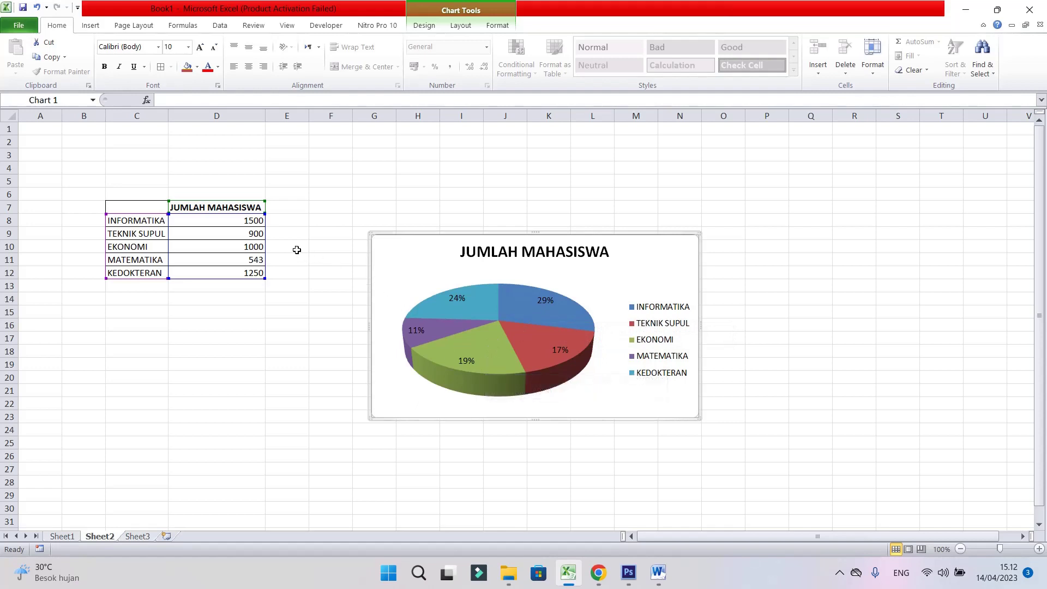
{"action": "left_click_drag", "start_coordinate": [251, 220], "coordinate": [252, 278]}
{"action": "left_click", "coordinate": [308, 269]}
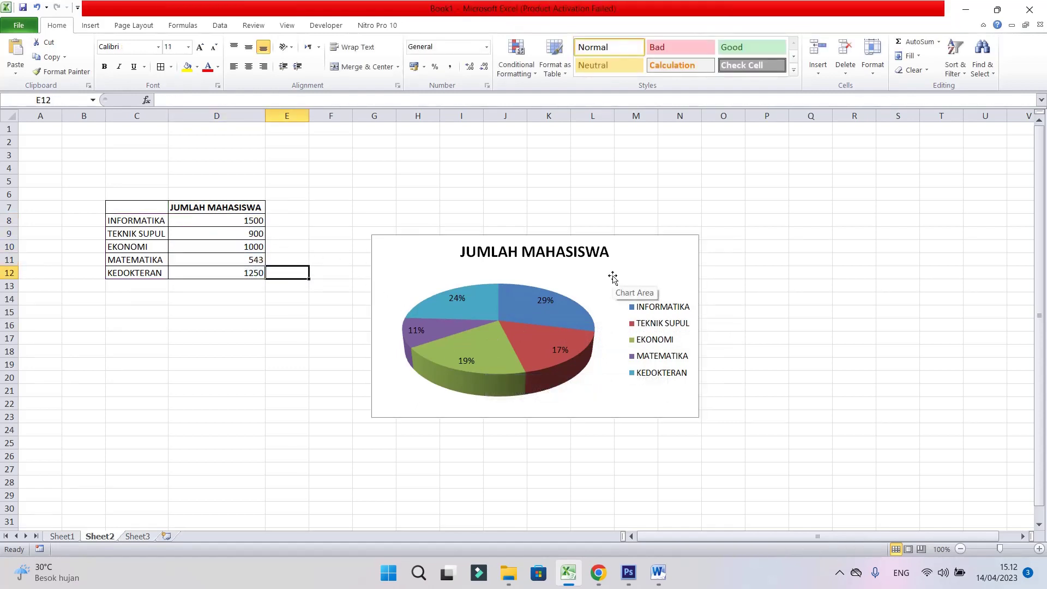
{"action": "left_click", "coordinate": [134, 539]}
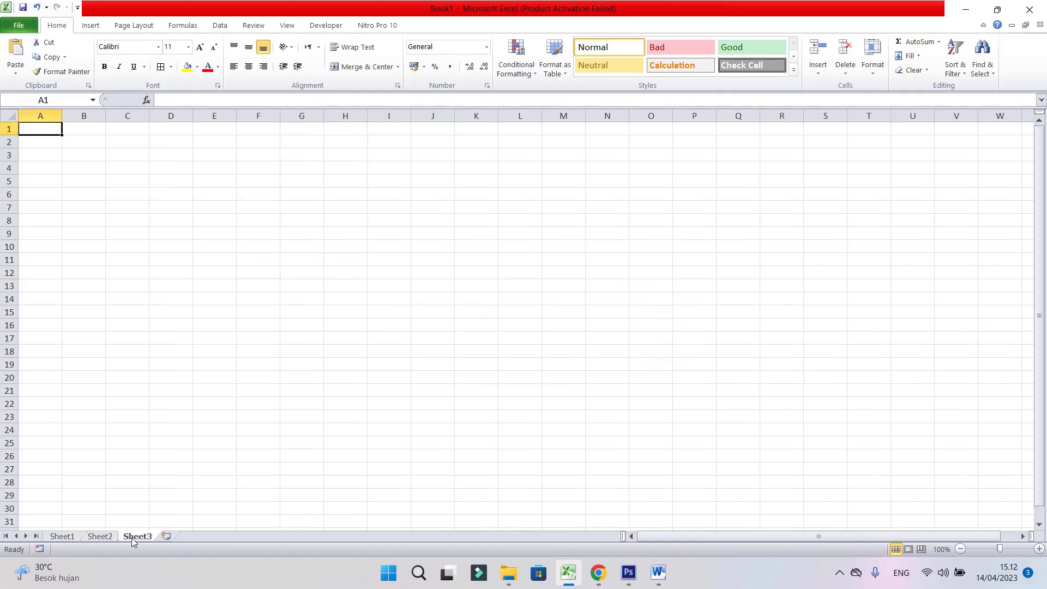
{"action": "left_click", "coordinate": [99, 537]}
{"action": "left_click", "coordinate": [423, 273]}
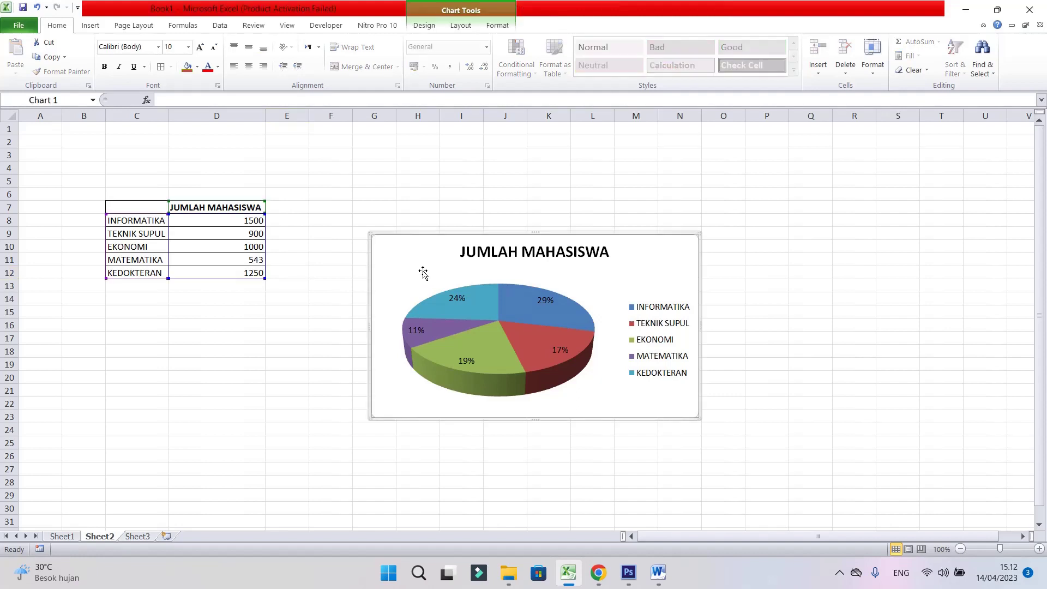
{"action": "key", "text": "Delete"}
{"action": "left_click", "coordinate": [425, 246]}
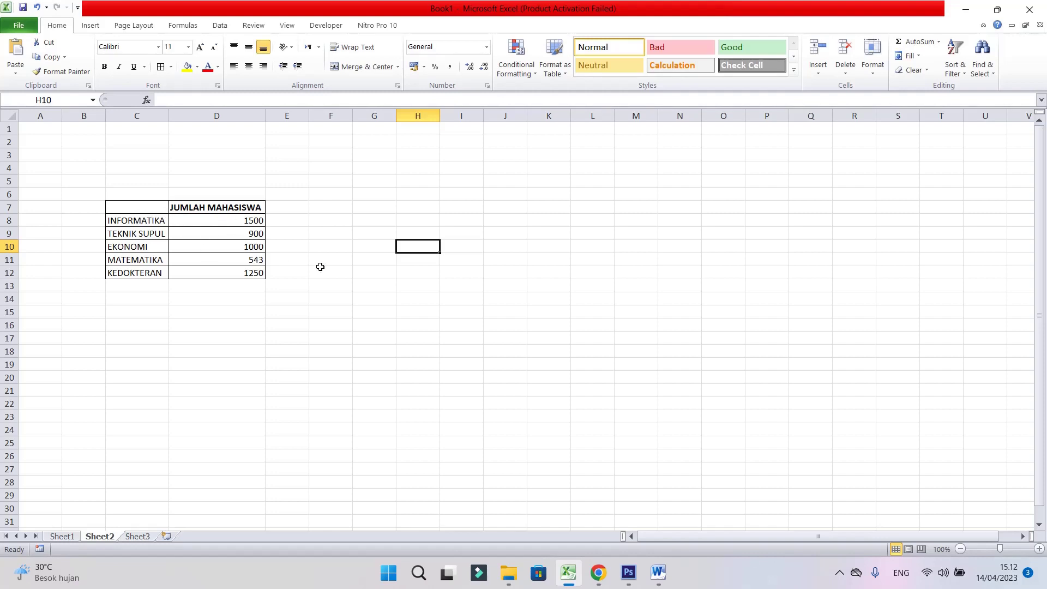
Select the table C7:D12 as chart data and browse the Insert tab's pie chart choices.
{"action": "left_click_drag", "start_coordinate": [138, 207], "coordinate": [231, 272]}
{"action": "left_click", "coordinate": [91, 25]}
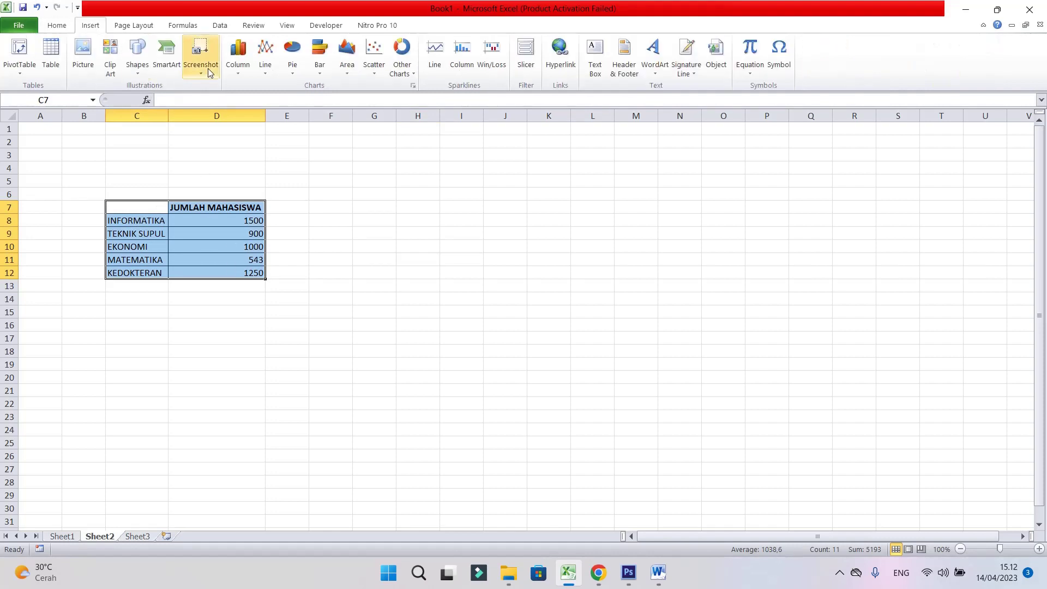
{"action": "left_click", "coordinate": [295, 74]}
{"action": "left_click", "coordinate": [296, 76]}
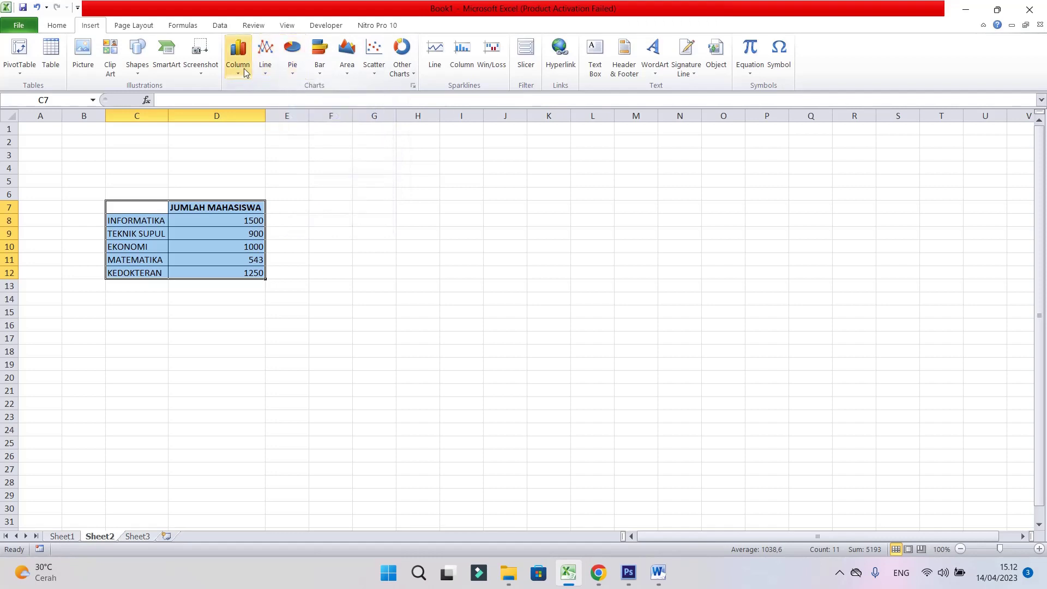
Insert an 'Exploded pie in 3-D' chart from the Pie category of the Insert Chart dialog.
{"action": "left_click", "coordinate": [413, 86]}
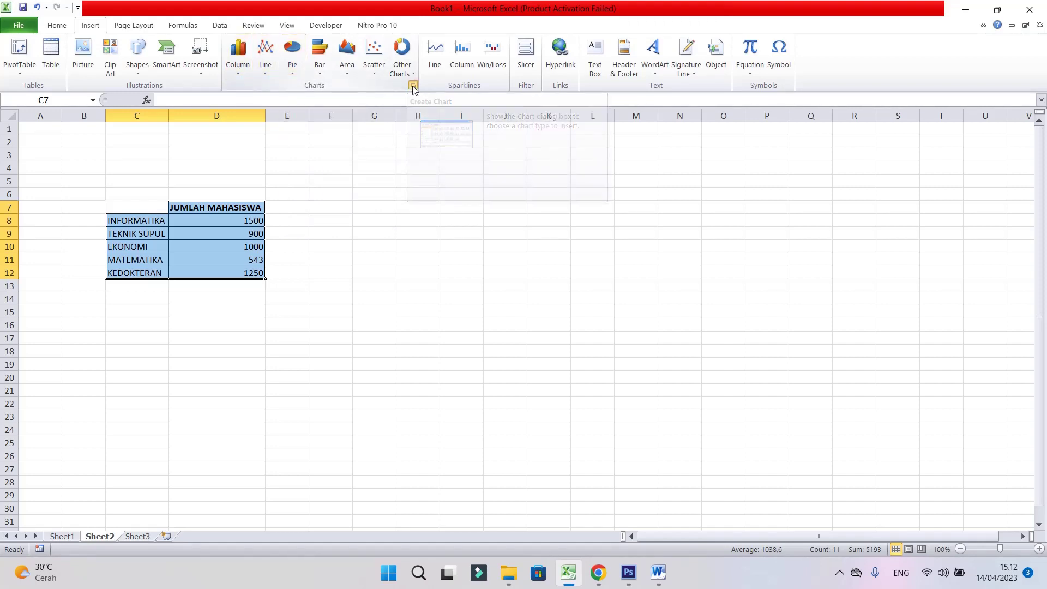
{"action": "left_click", "coordinate": [382, 227]}
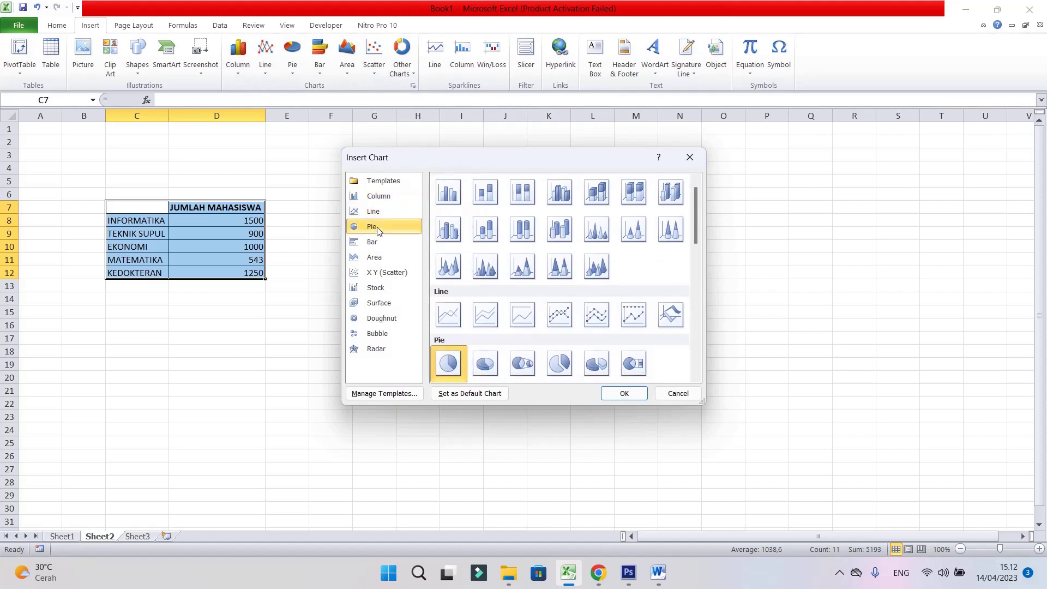
{"action": "scroll", "coordinate": [580, 353], "scroll_direction": "down", "scroll_amount": 2}
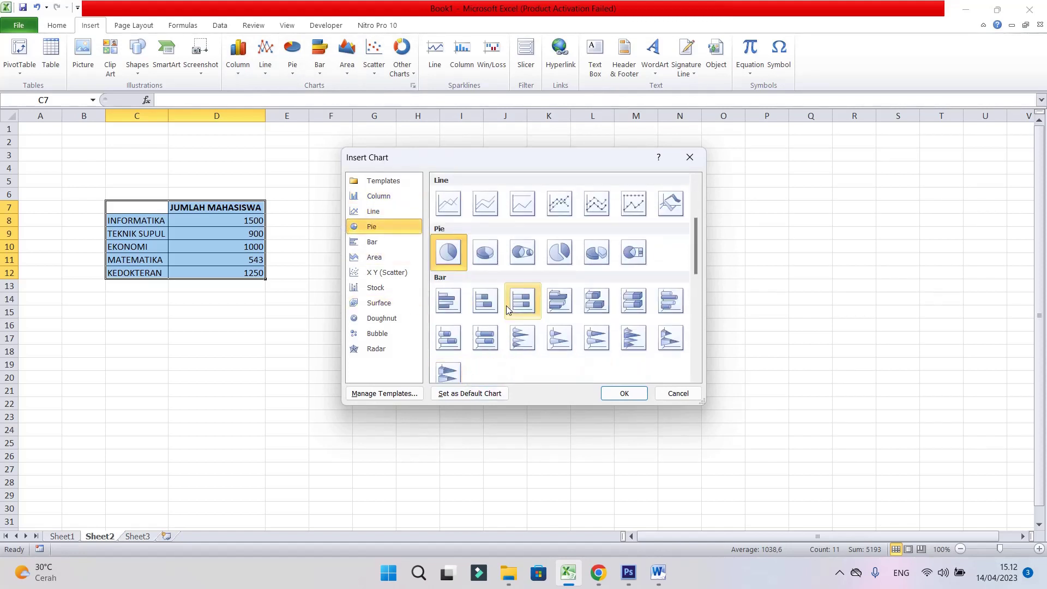
{"action": "left_click", "coordinate": [596, 256]}
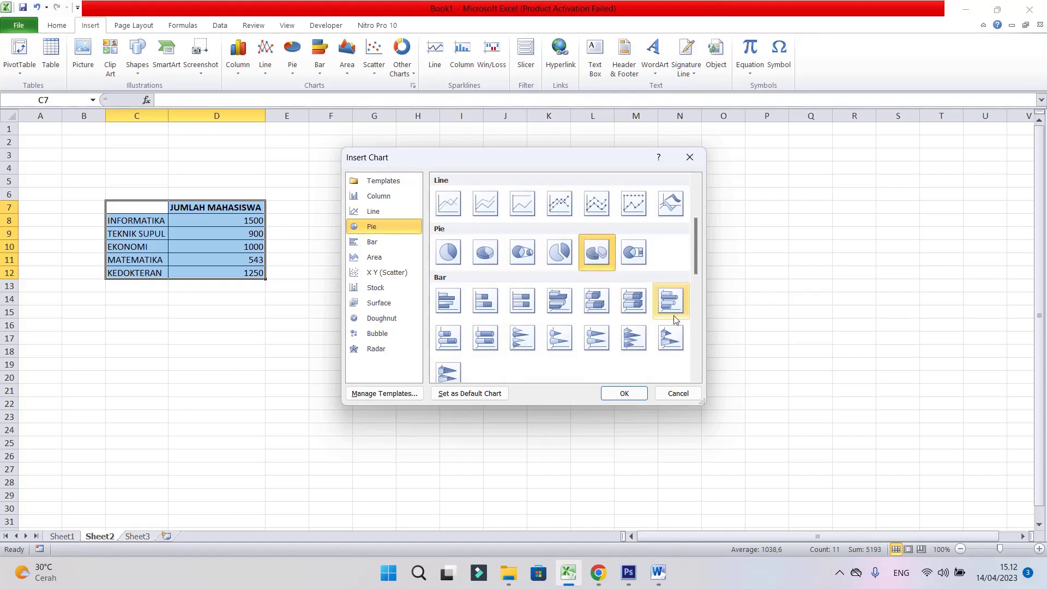
{"action": "left_click", "coordinate": [619, 396]}
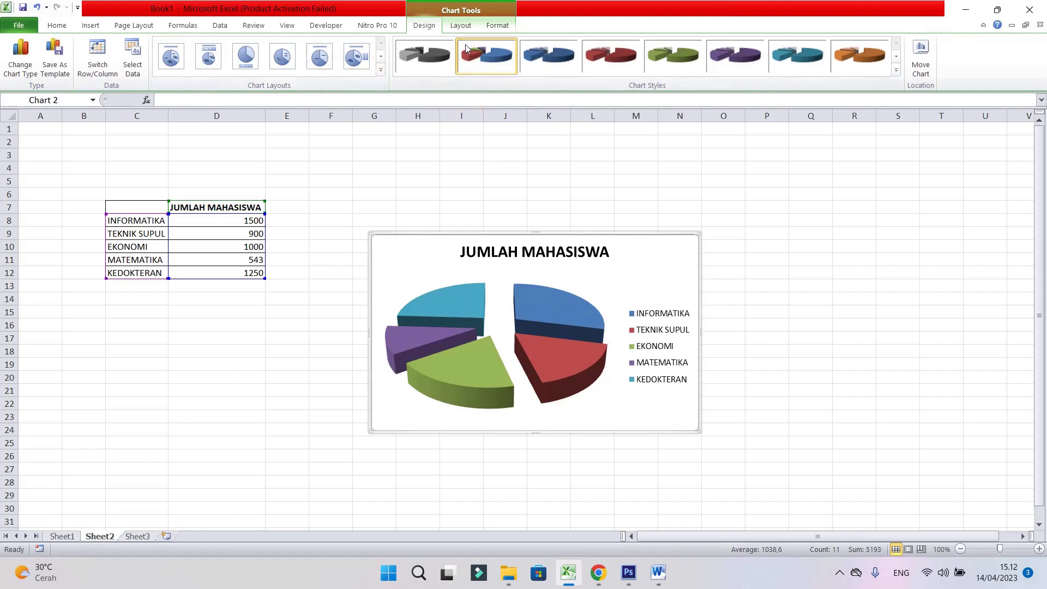
Drag the exploded pie chart slightly up and to the left on Sheet2.
{"action": "left_click", "coordinate": [462, 25]}
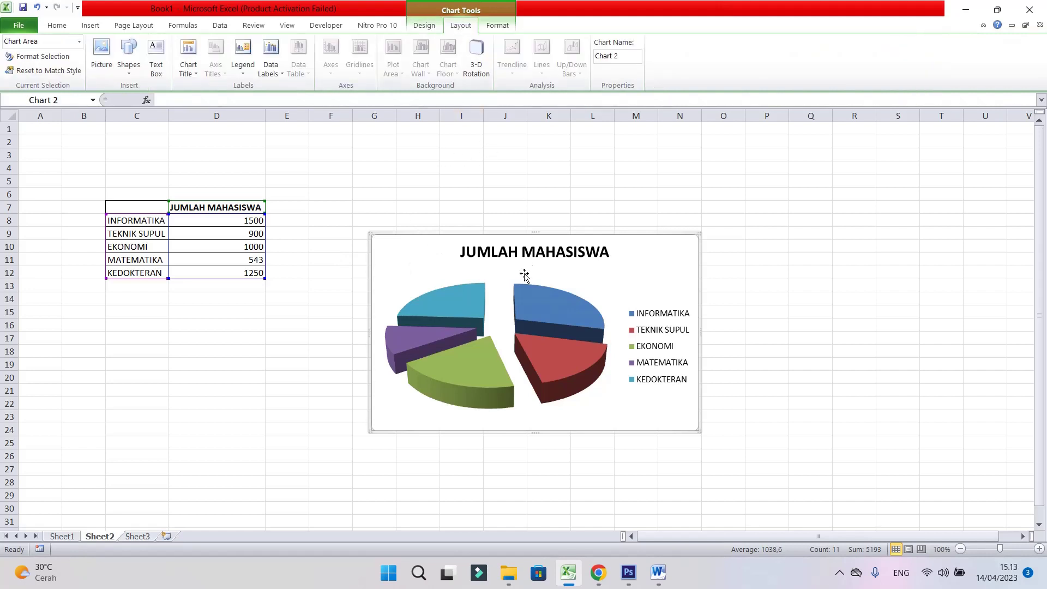
{"action": "left_click_drag", "start_coordinate": [447, 246], "coordinate": [438, 213]}
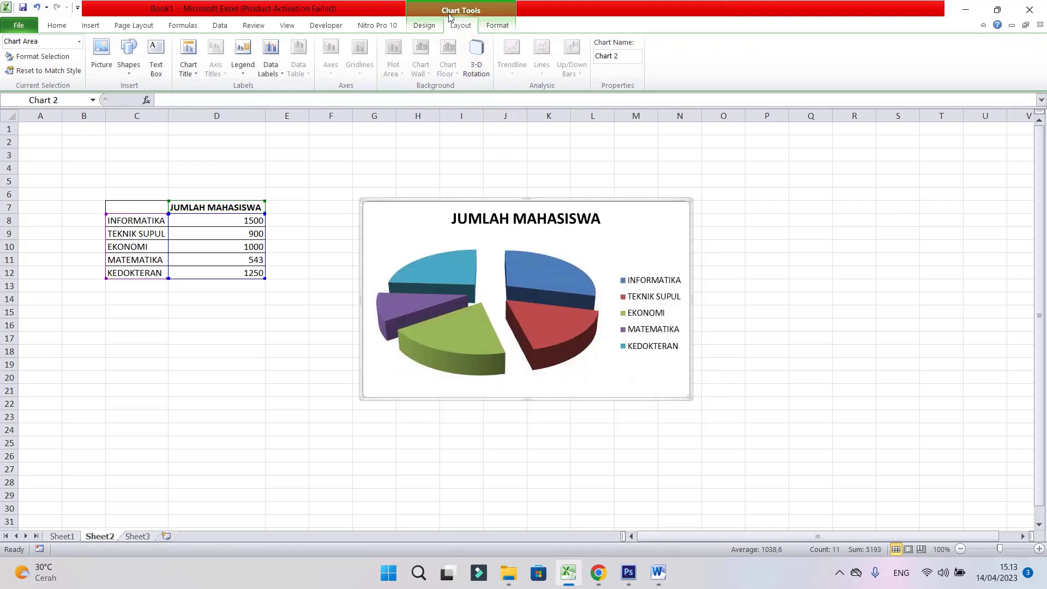
{"action": "left_click", "coordinate": [497, 26]}
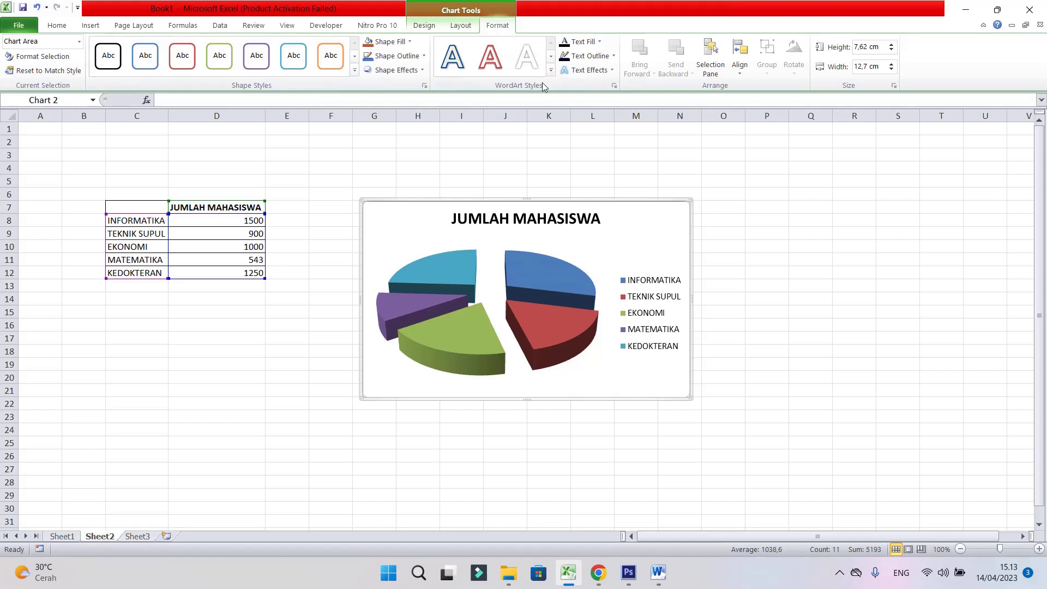
{"action": "left_click", "coordinate": [461, 26]}
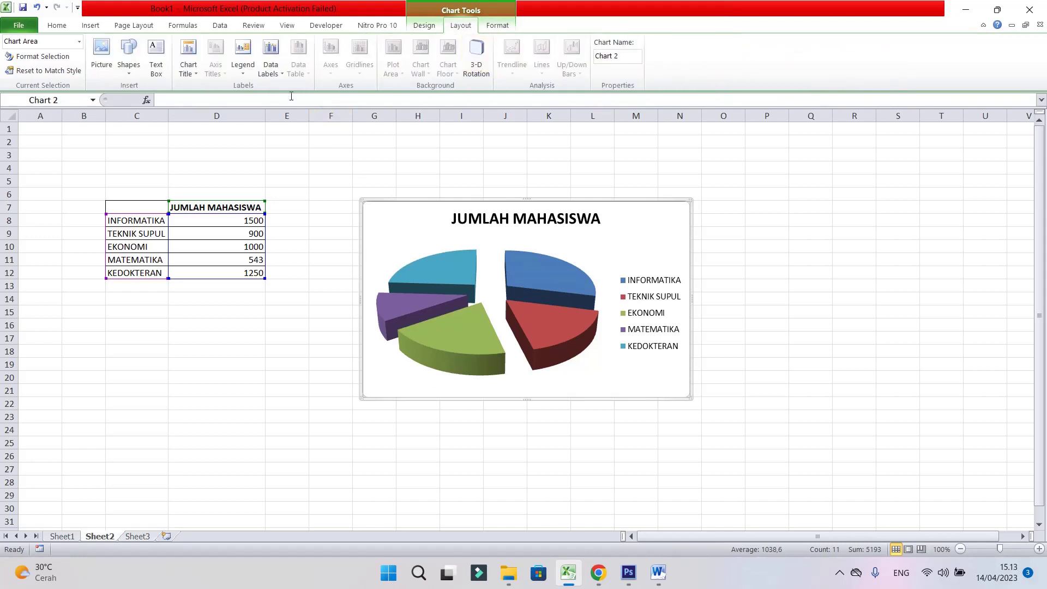
{"action": "left_click", "coordinate": [247, 76]}
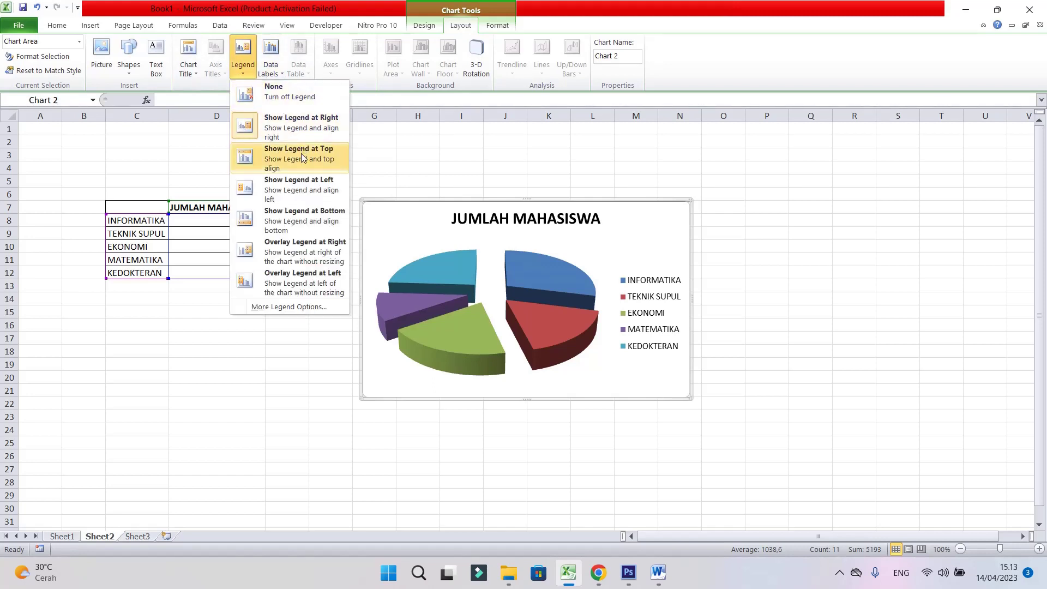
Show the legend at the right of the pie after trying top, left and overlay positions.
{"action": "left_click", "coordinate": [301, 156]}
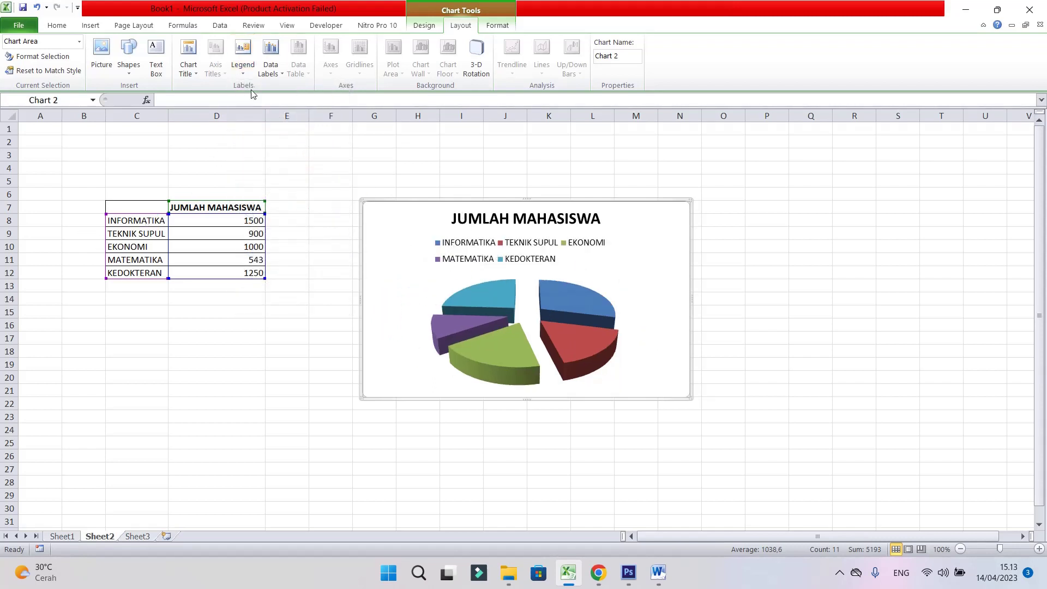
{"action": "left_click", "coordinate": [243, 55]}
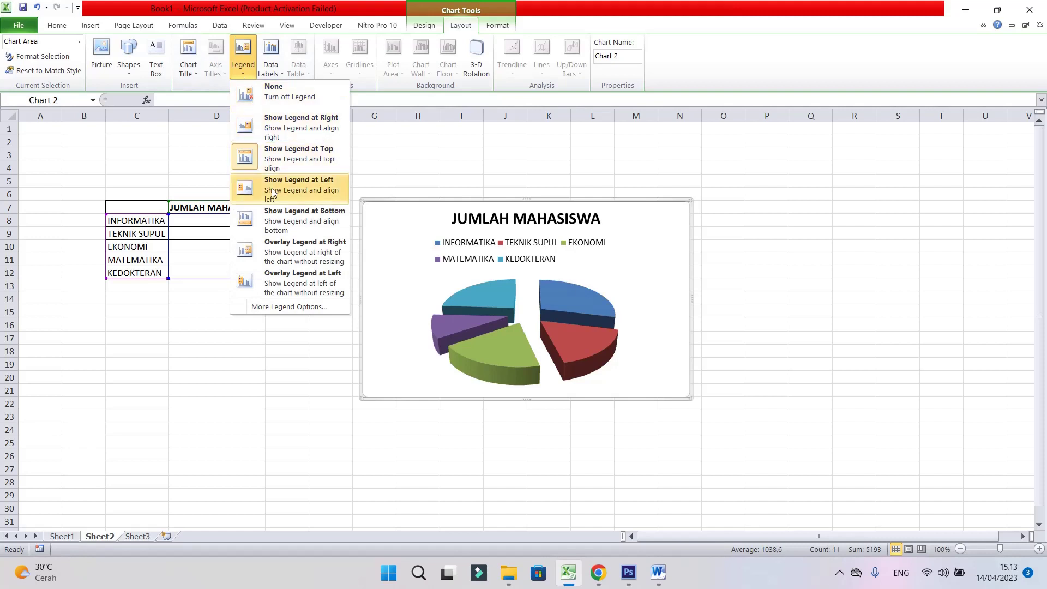
{"action": "left_click", "coordinate": [272, 192]}
{"action": "left_click", "coordinate": [243, 65]}
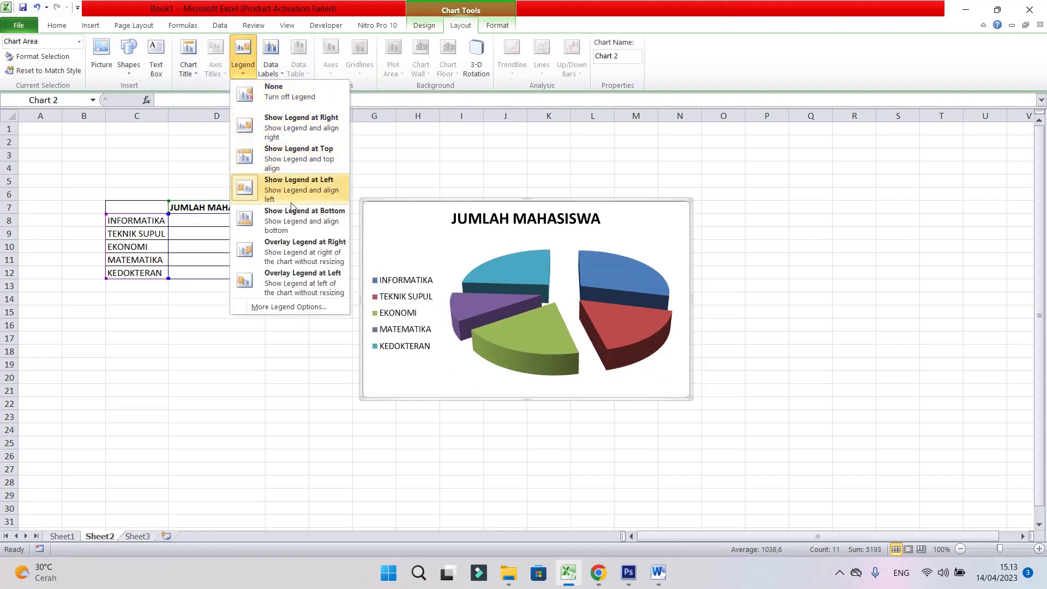
{"action": "left_click", "coordinate": [287, 254]}
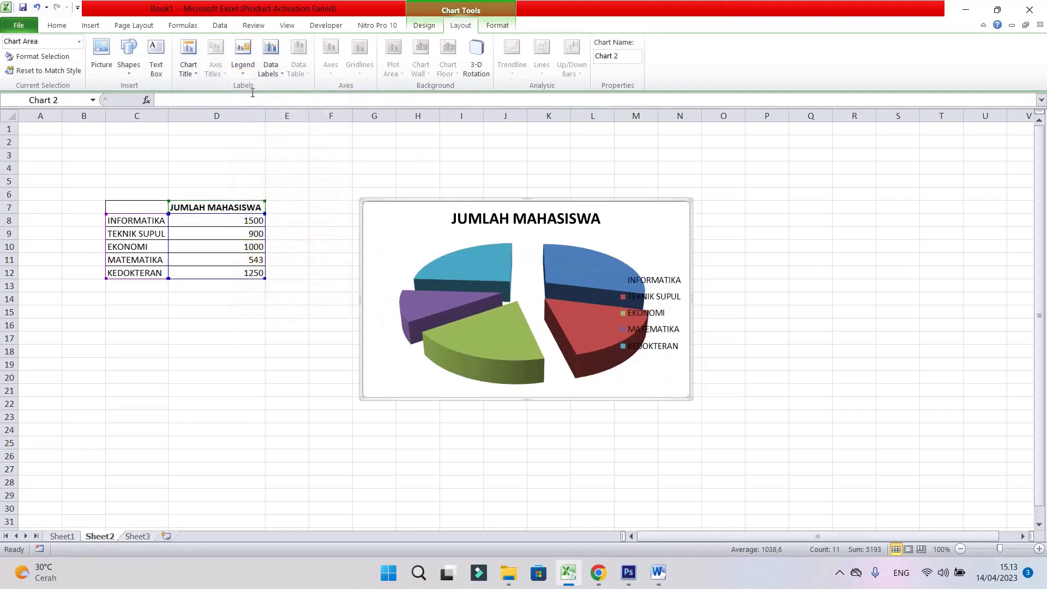
{"action": "left_click", "coordinate": [242, 55]}
{"action": "left_click", "coordinate": [267, 125]}
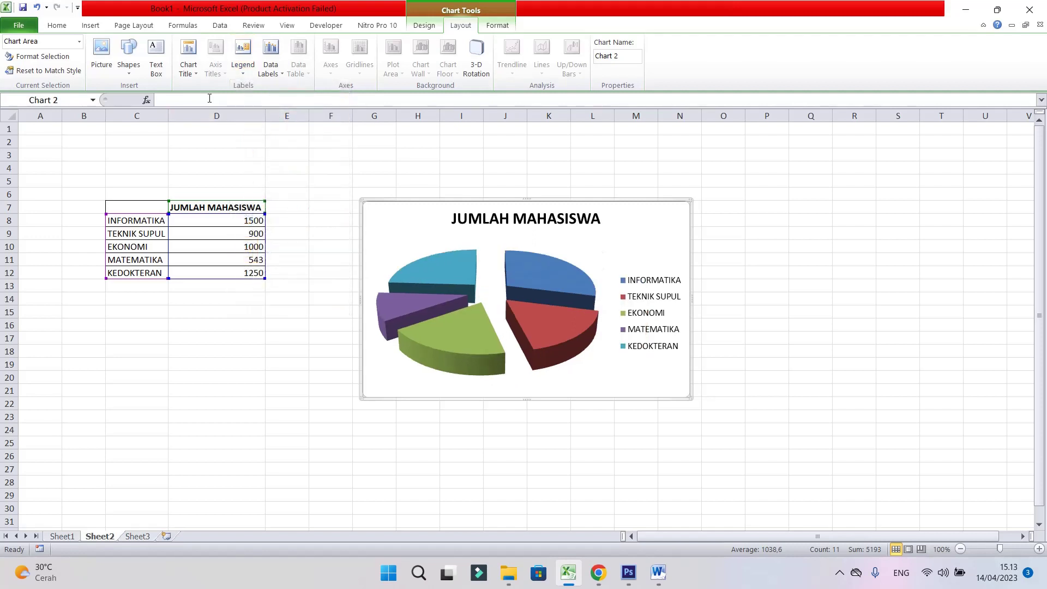
Place the JUMLAH MAHASISWA chart title above the chart instead of overlaid.
{"action": "left_click", "coordinate": [194, 73]}
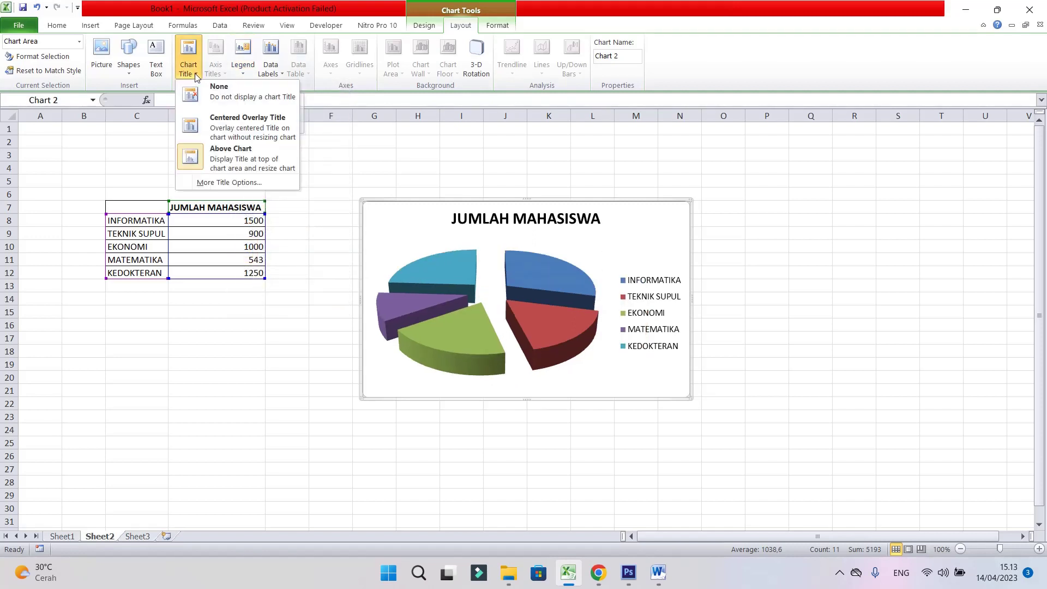
{"action": "left_click", "coordinate": [267, 129]}
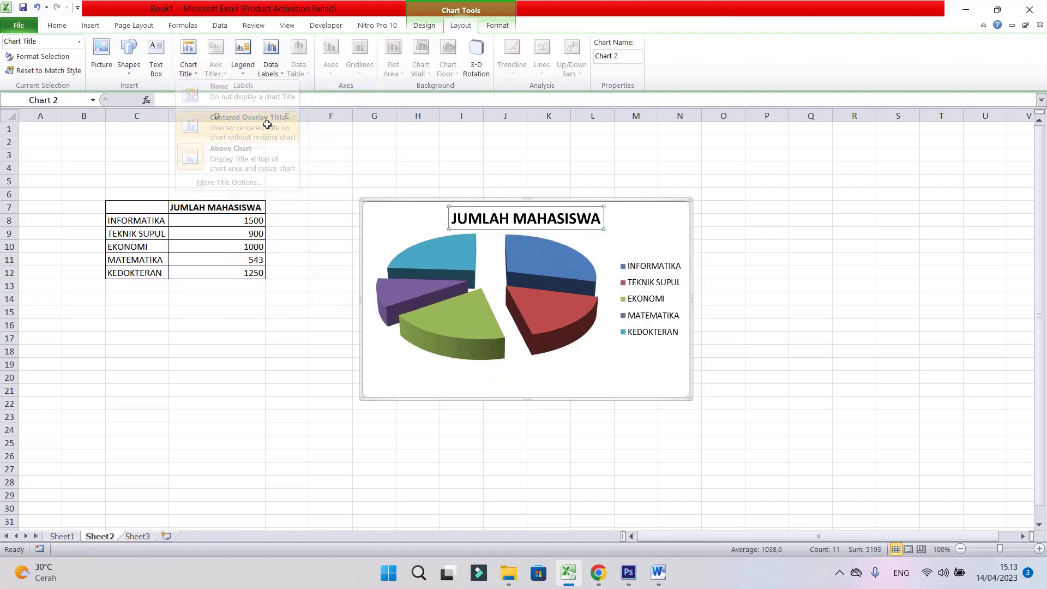
{"action": "left_click", "coordinate": [194, 73]}
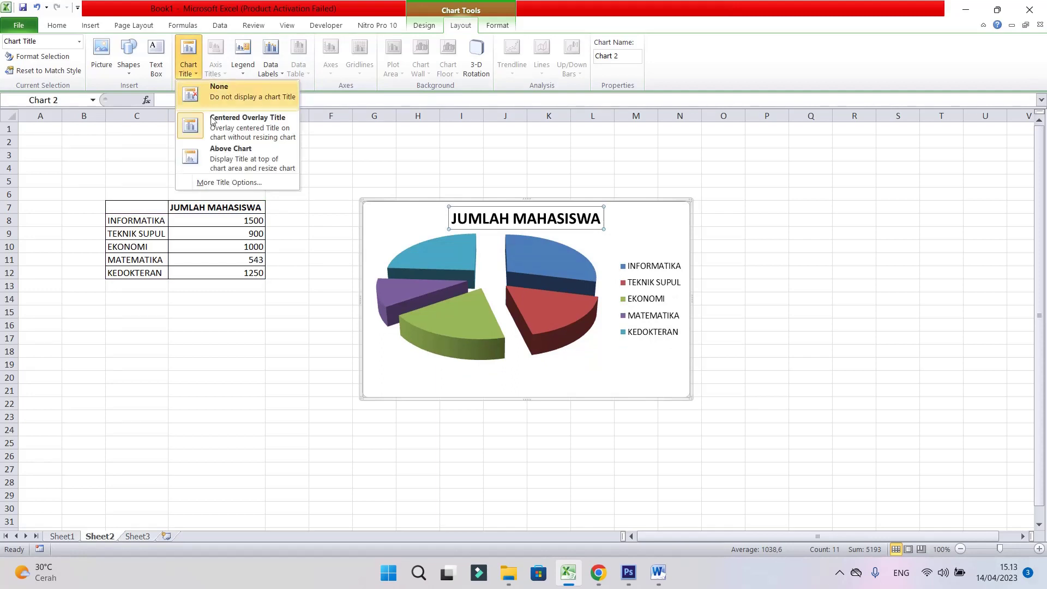
{"action": "left_click", "coordinate": [218, 154]}
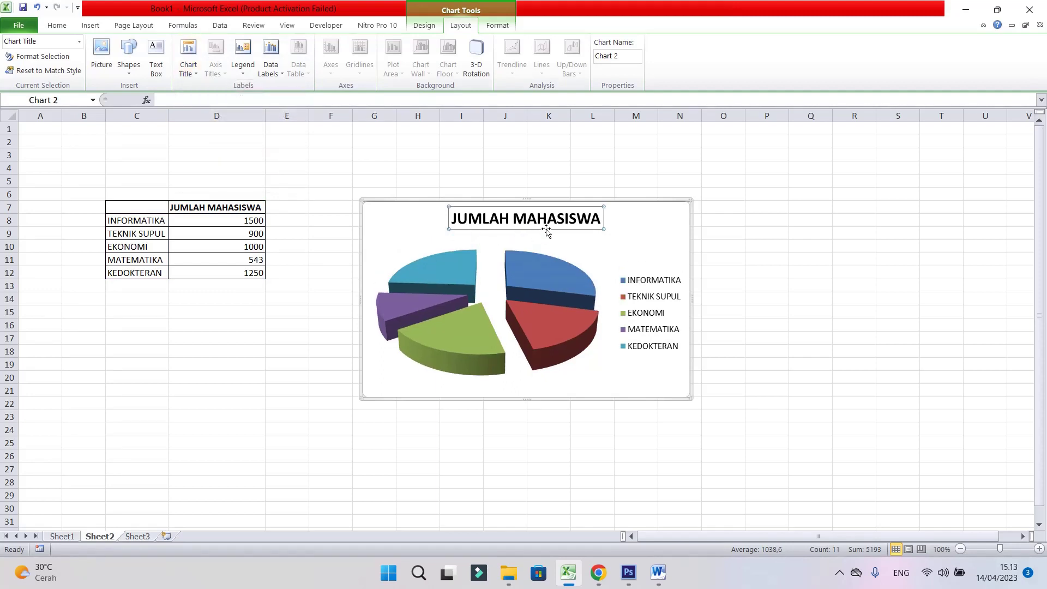
{"action": "left_click", "coordinate": [735, 275]}
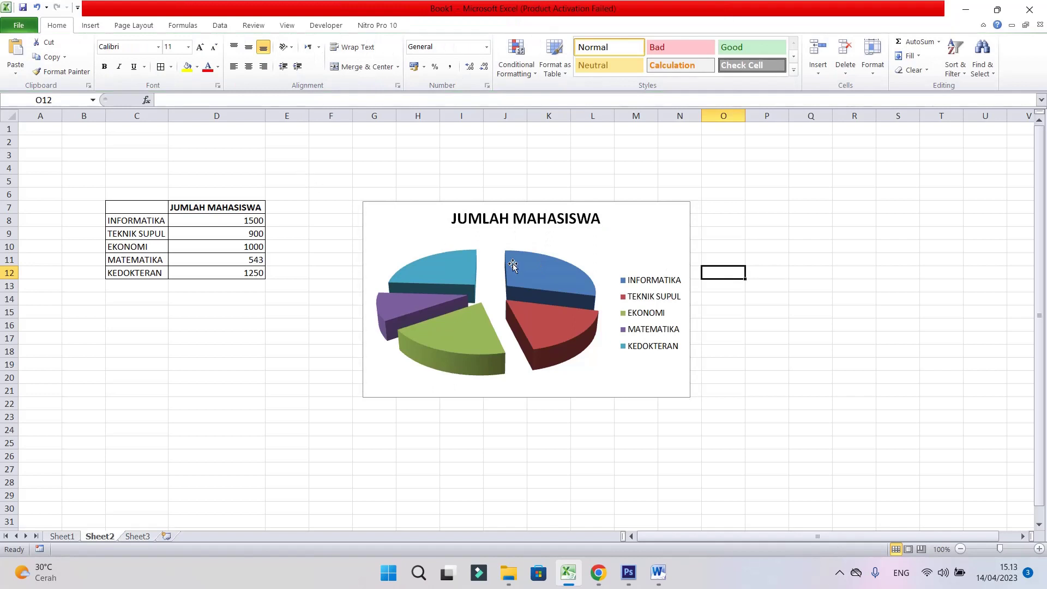
{"action": "left_click", "coordinate": [593, 233]}
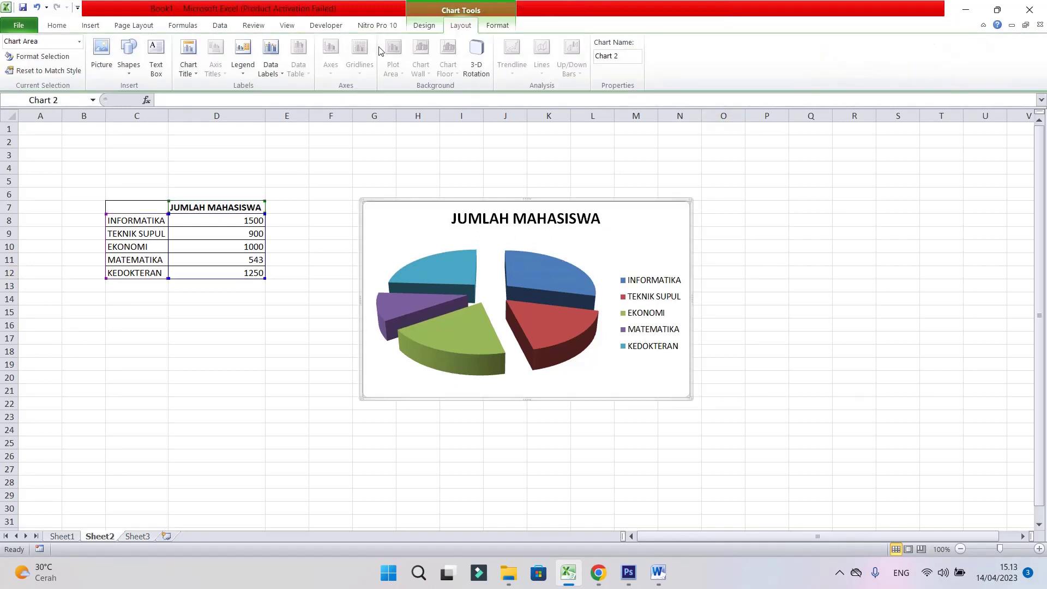
Add data labels showing each faculty's student count, centred on its pie slice.
{"action": "left_click", "coordinate": [276, 74]}
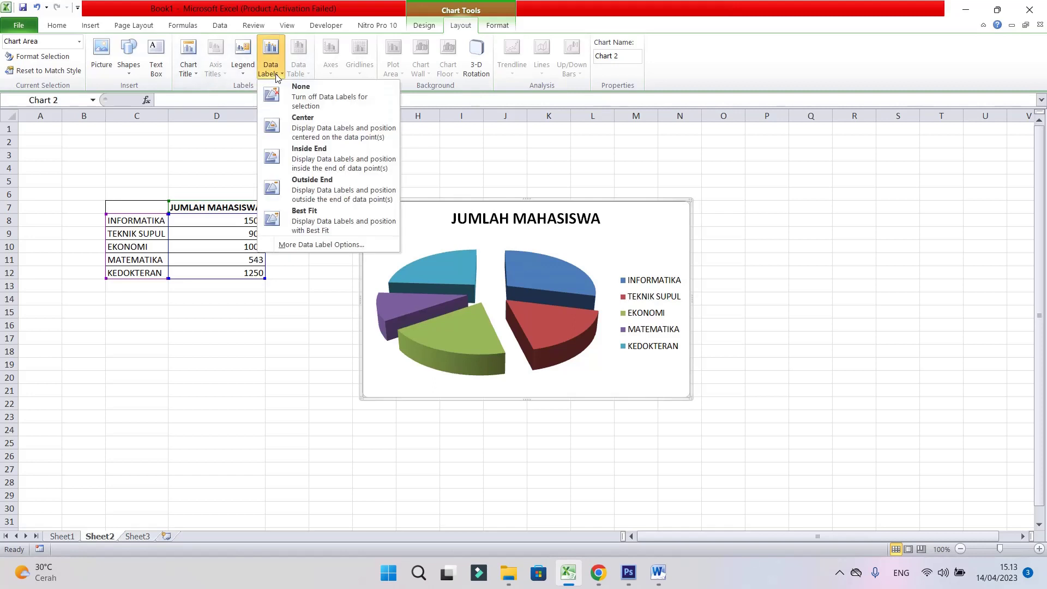
{"action": "left_click", "coordinate": [299, 165]}
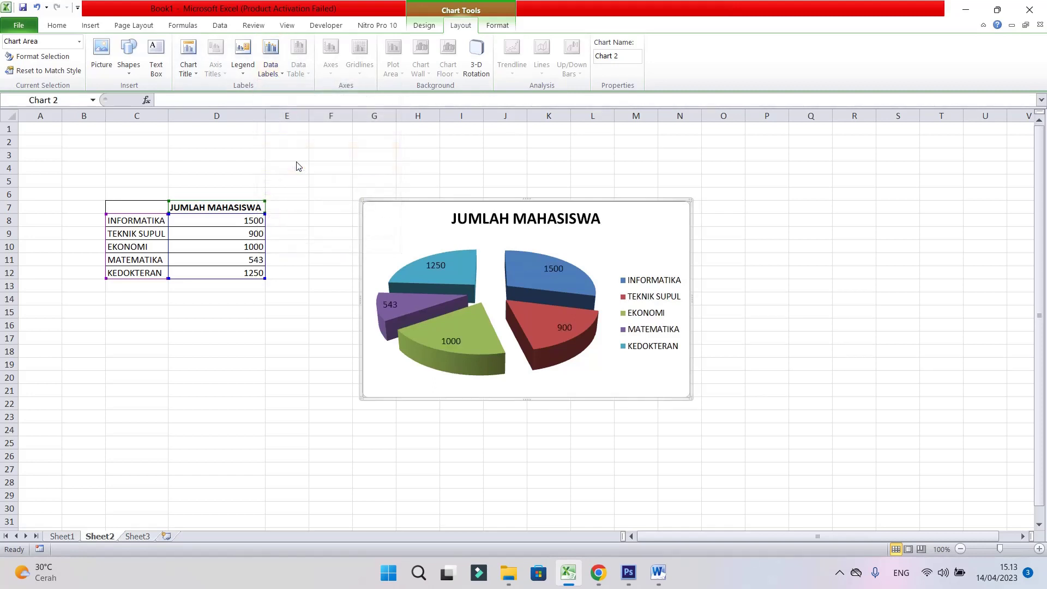
{"action": "left_click", "coordinate": [274, 76]}
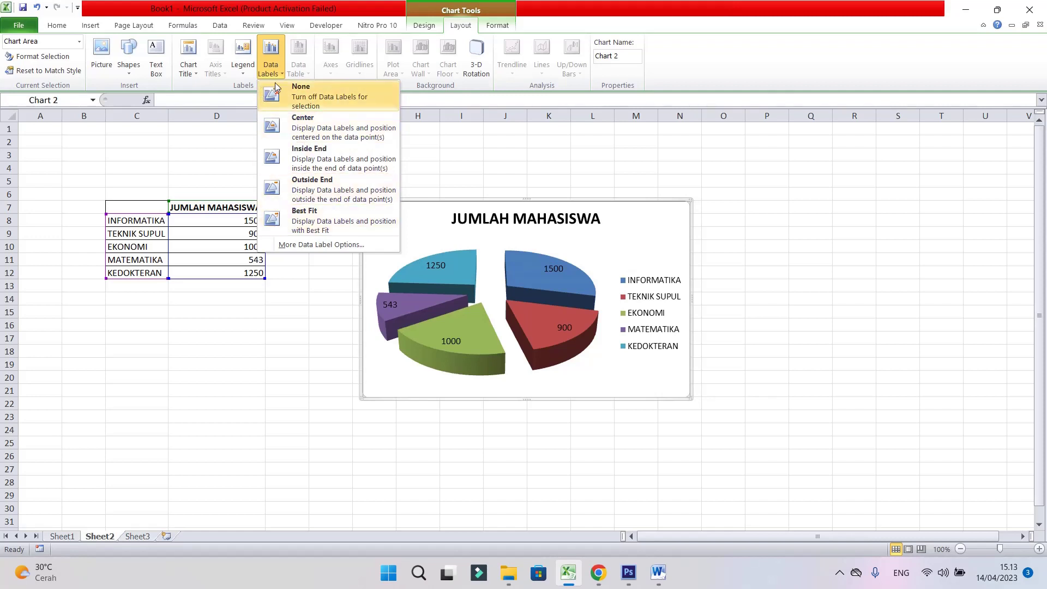
{"action": "left_click", "coordinate": [306, 131]}
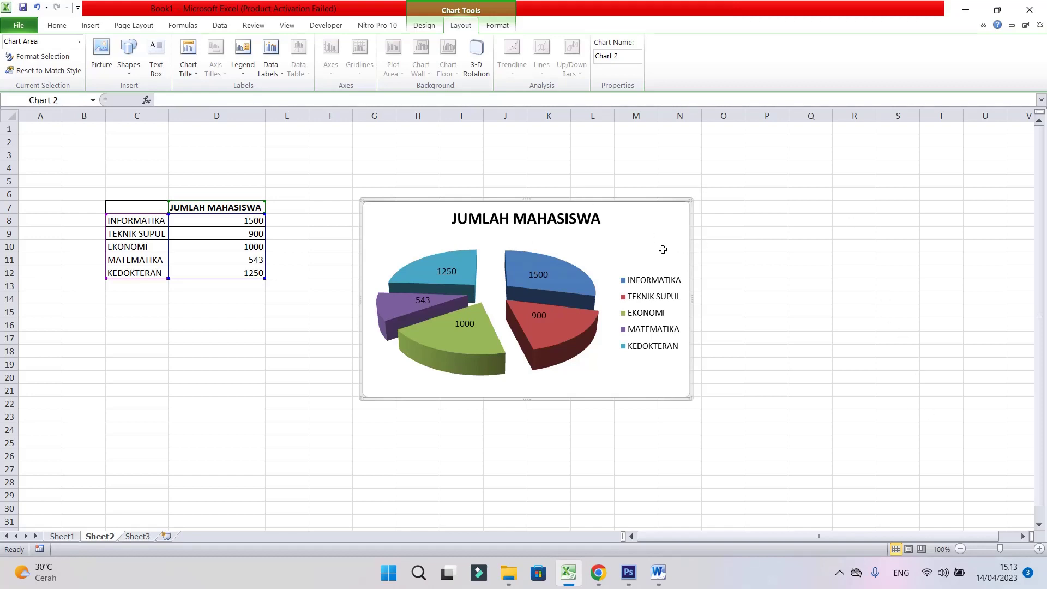
{"action": "left_click", "coordinate": [431, 26]}
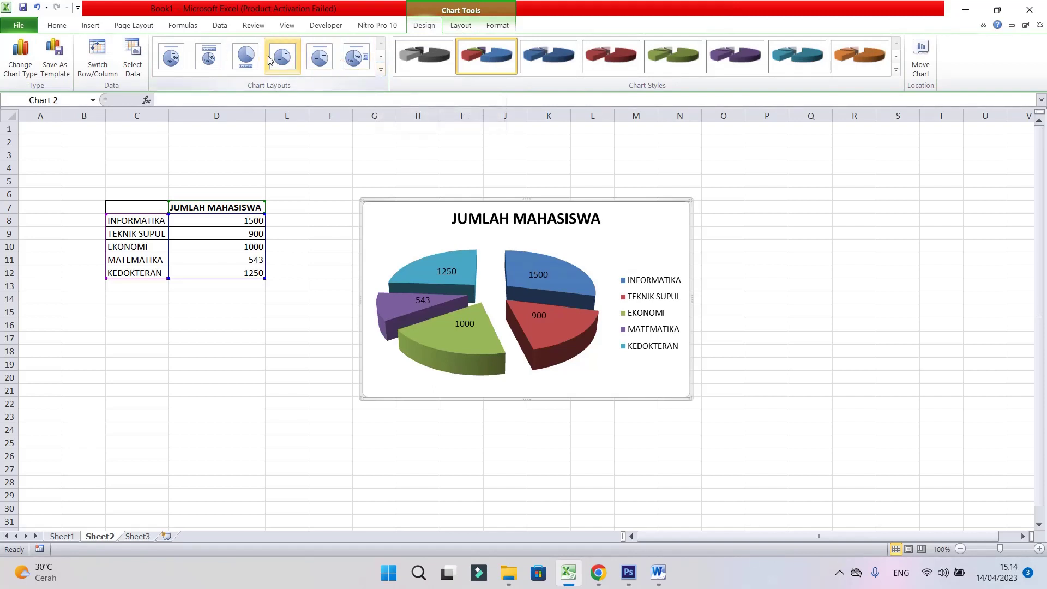
Try the Design tab's chart layout presets and settle on Layout 1 with name-and-percentage labels.
{"action": "left_click", "coordinate": [172, 58]}
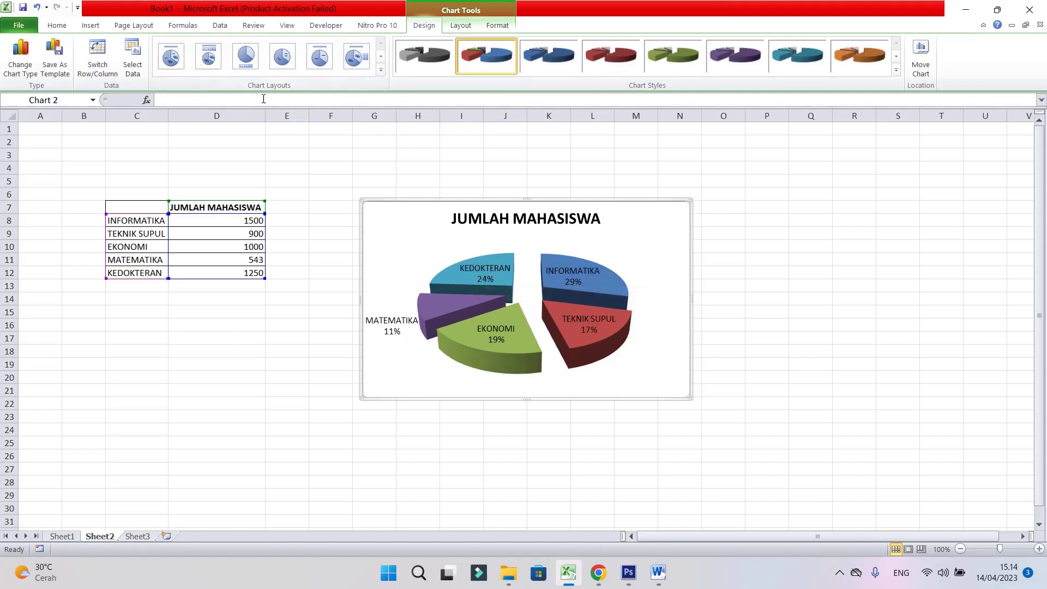
{"action": "left_click", "coordinate": [210, 52]}
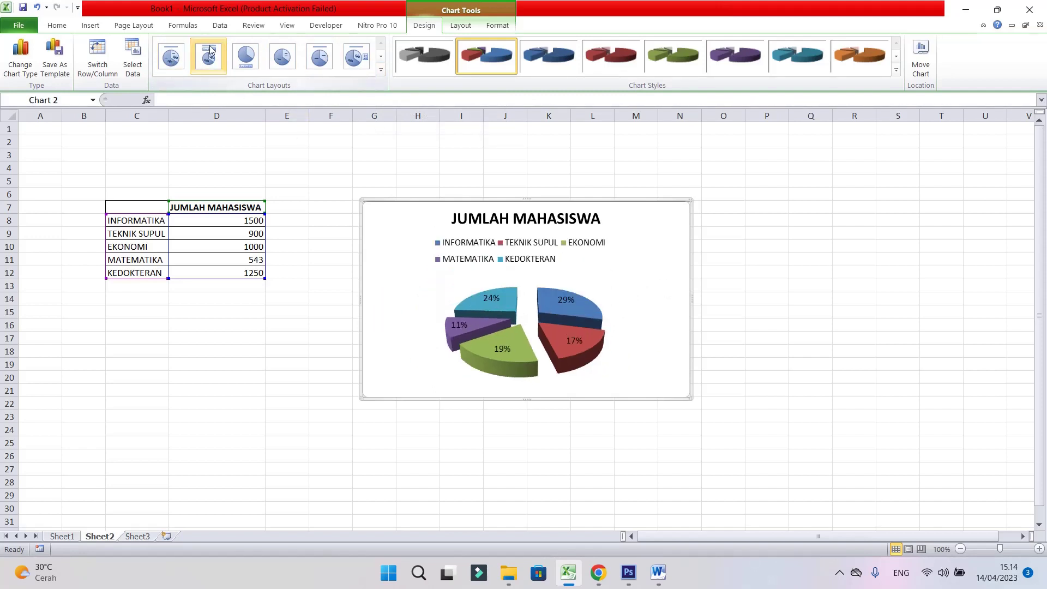
{"action": "left_click", "coordinate": [246, 58]}
{"action": "left_click", "coordinate": [282, 57]}
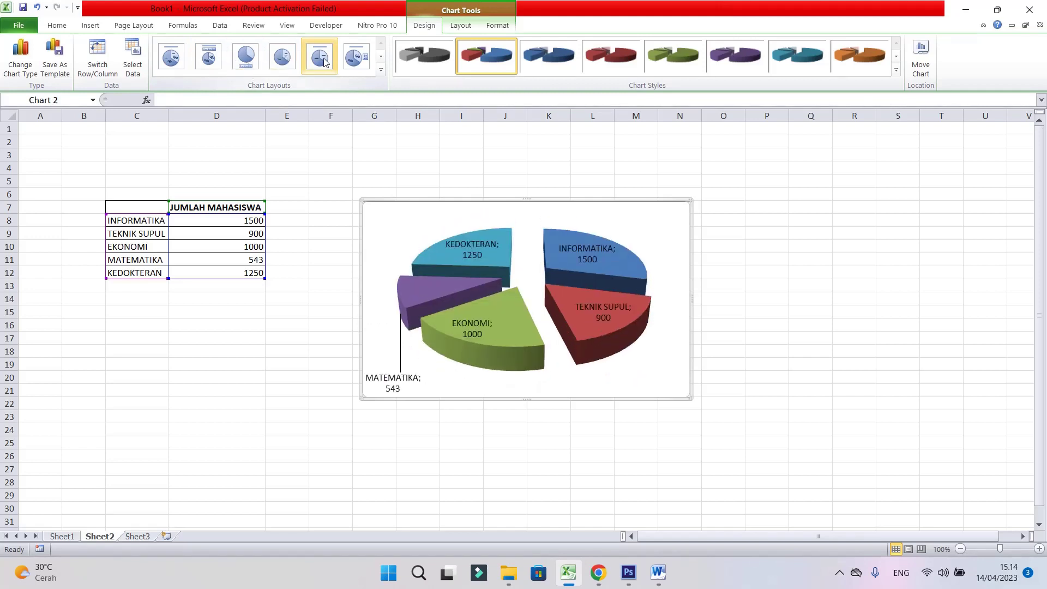
{"action": "left_click", "coordinate": [322, 59]}
{"action": "left_click", "coordinate": [355, 56]}
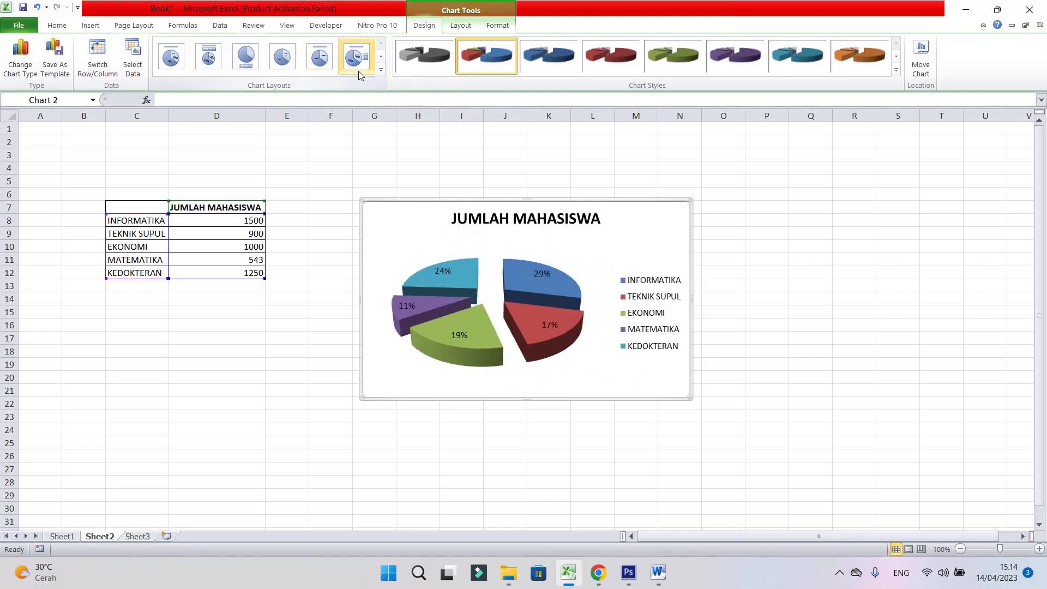
{"action": "left_click", "coordinate": [381, 70]}
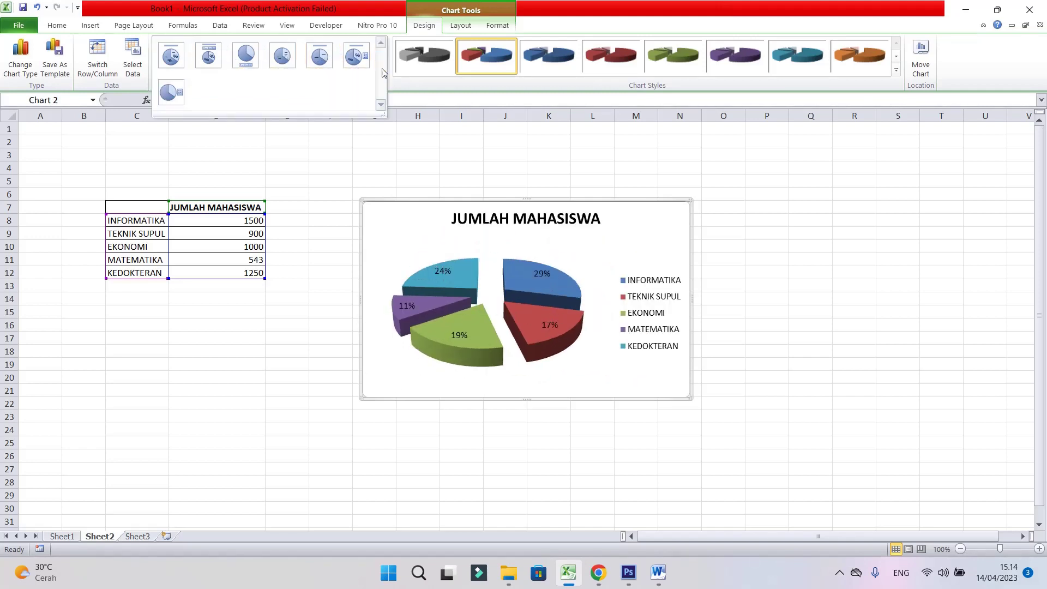
{"action": "left_click", "coordinate": [169, 91]}
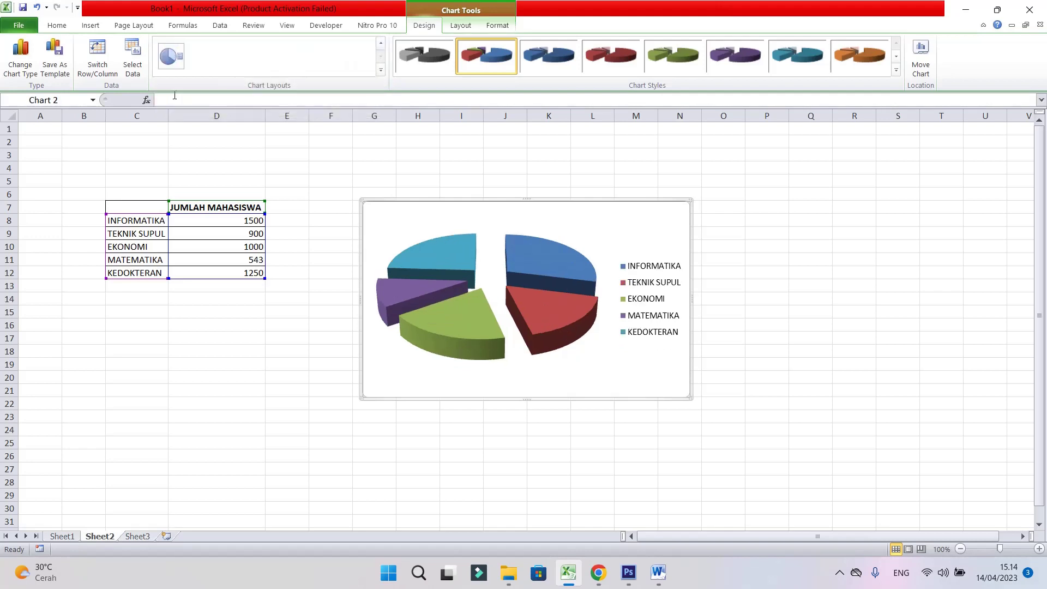
{"action": "left_click", "coordinate": [380, 43]}
{"action": "left_click", "coordinate": [171, 56]}
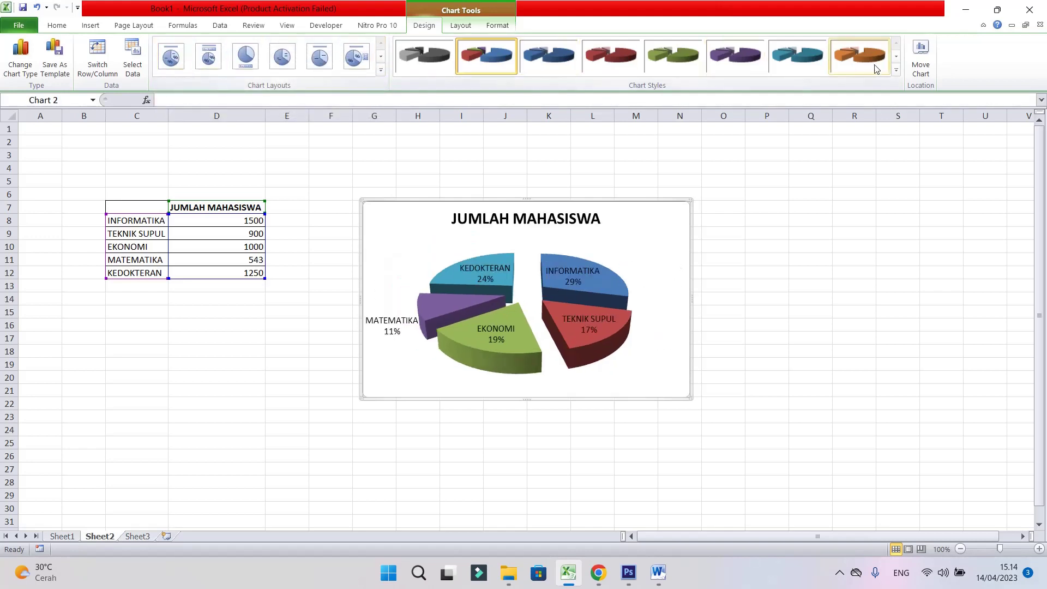
{"action": "left_click", "coordinate": [896, 69]}
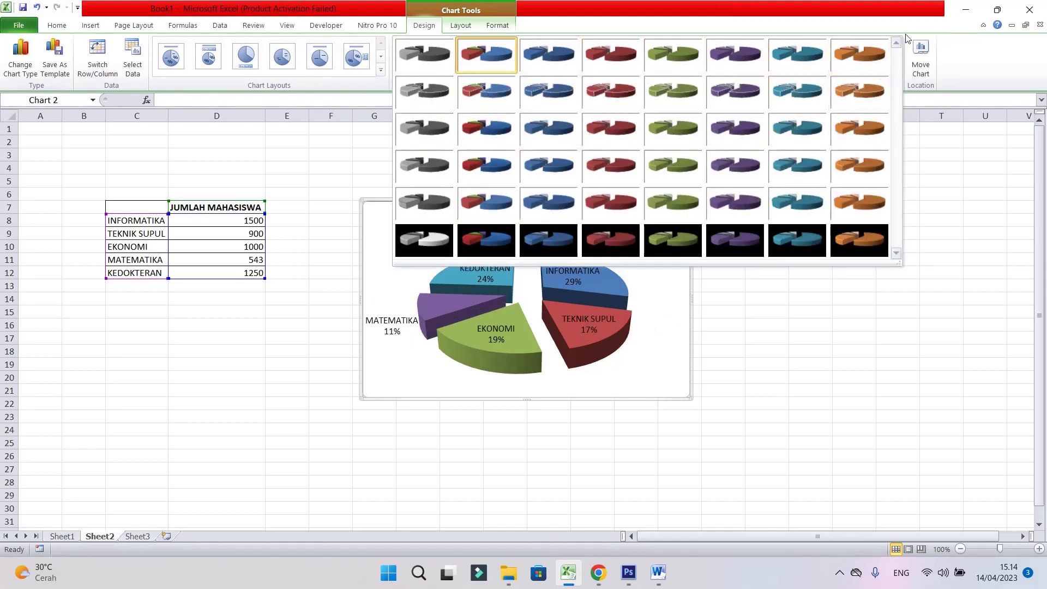
Apply Chart Layout 2: legend on top under the title, percentages only on slices.
{"action": "left_click", "coordinate": [860, 304]}
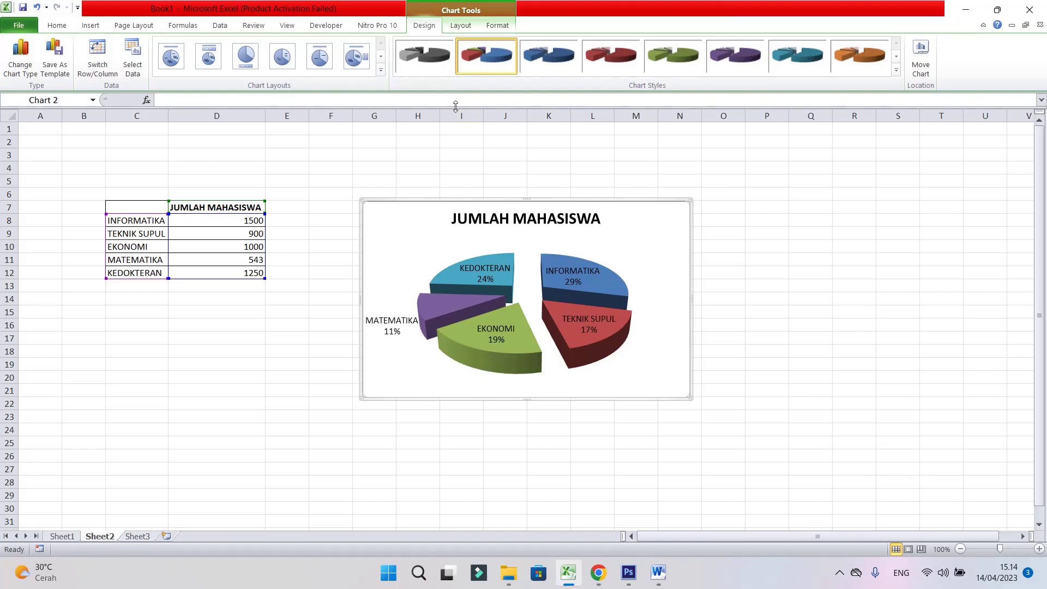
{"action": "left_click", "coordinate": [208, 56]}
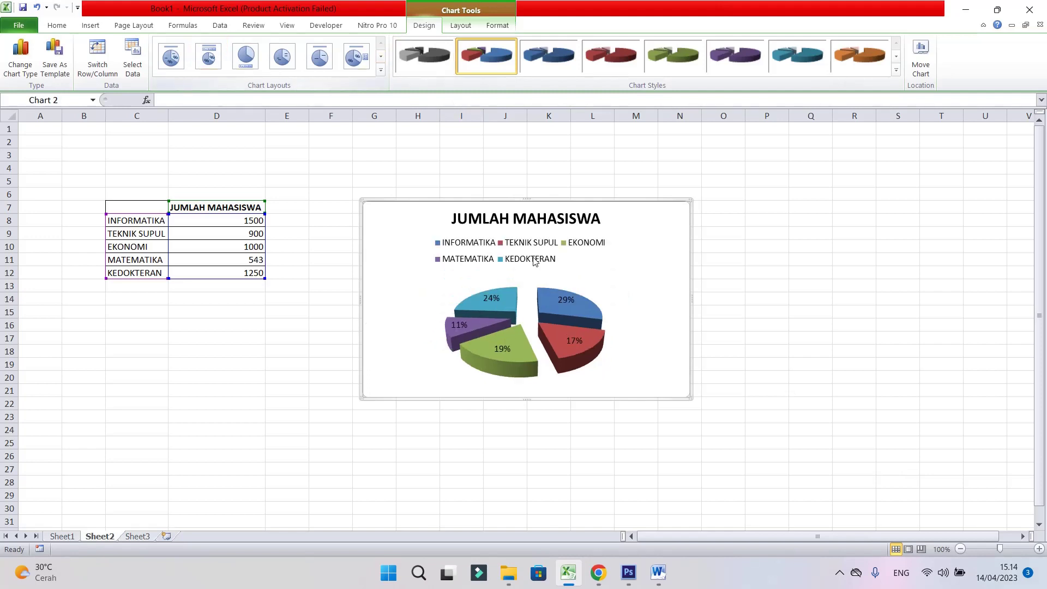
{"action": "left_click", "coordinate": [840, 573]}
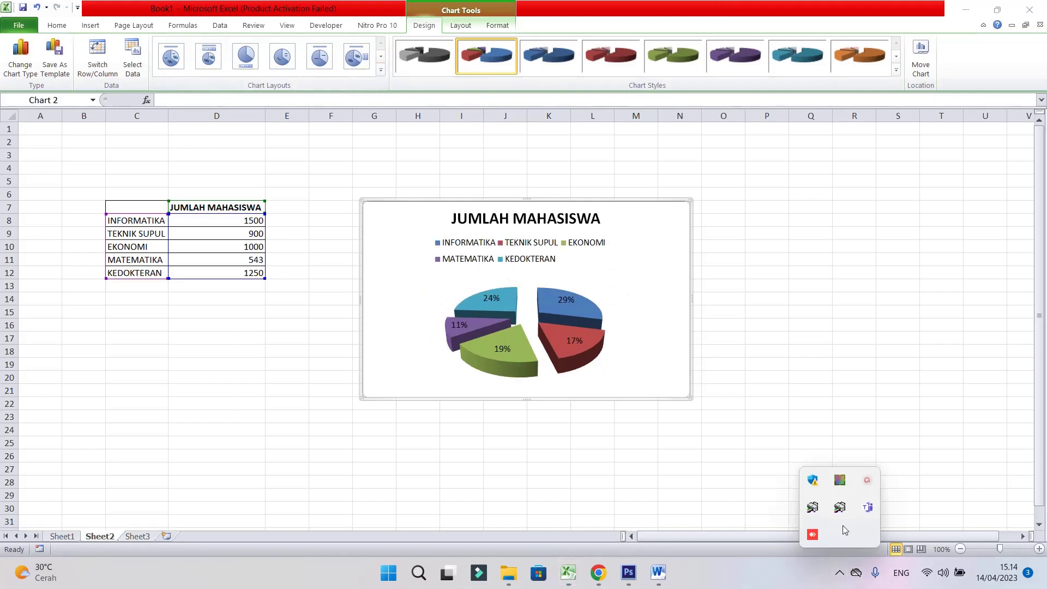